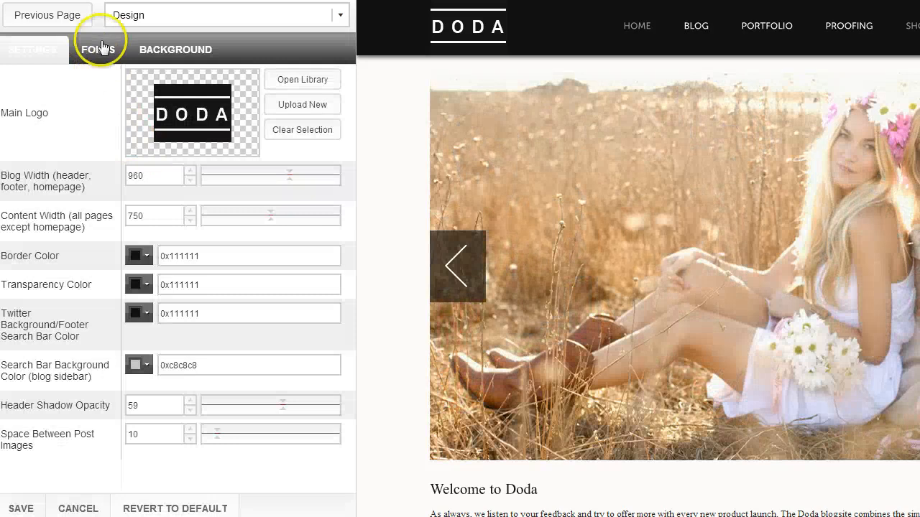
- Review the background and general design settings, and look through the homepage and blog page previews
click(160, 48)
click(40, 51)
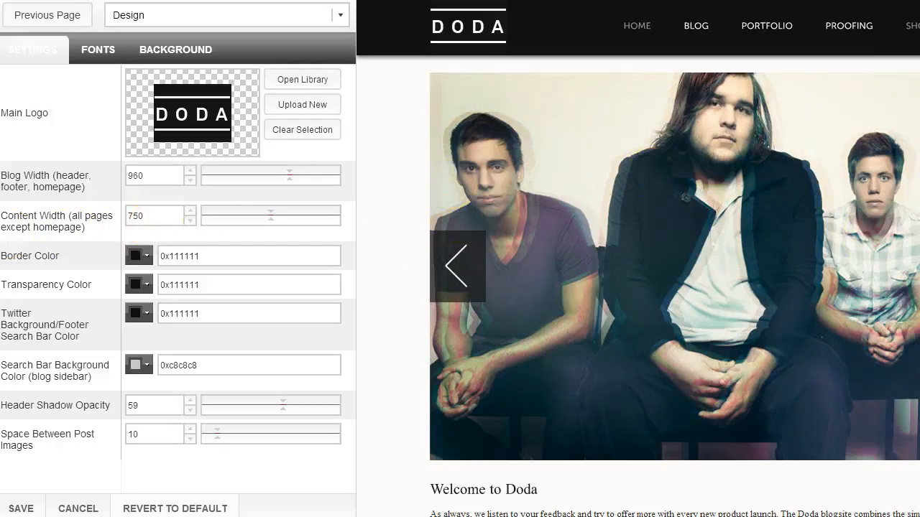
scroll(848, 113, down, 5)
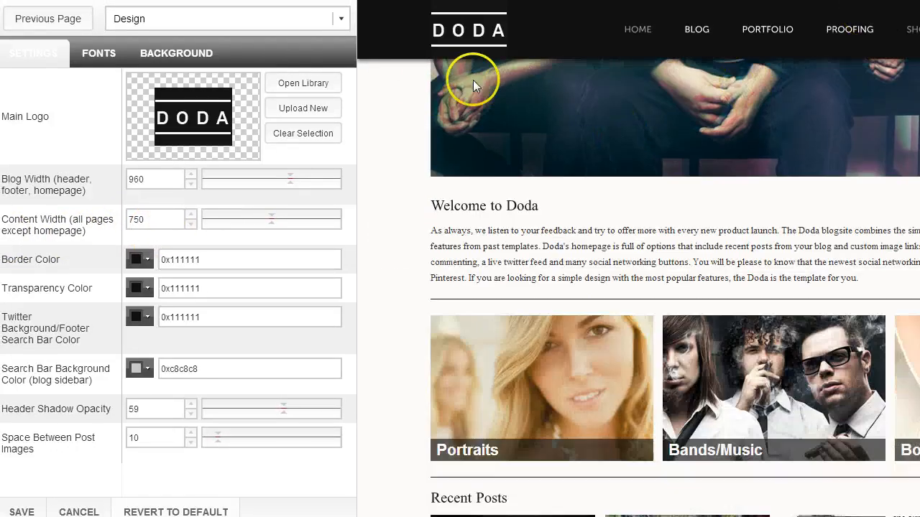
scroll(437, 328, down, 4)
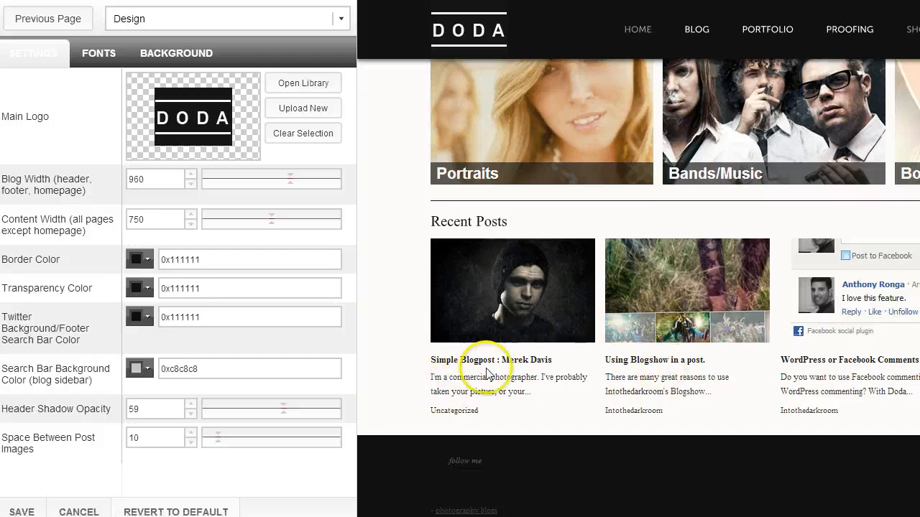
scroll(626, 328, up, 5)
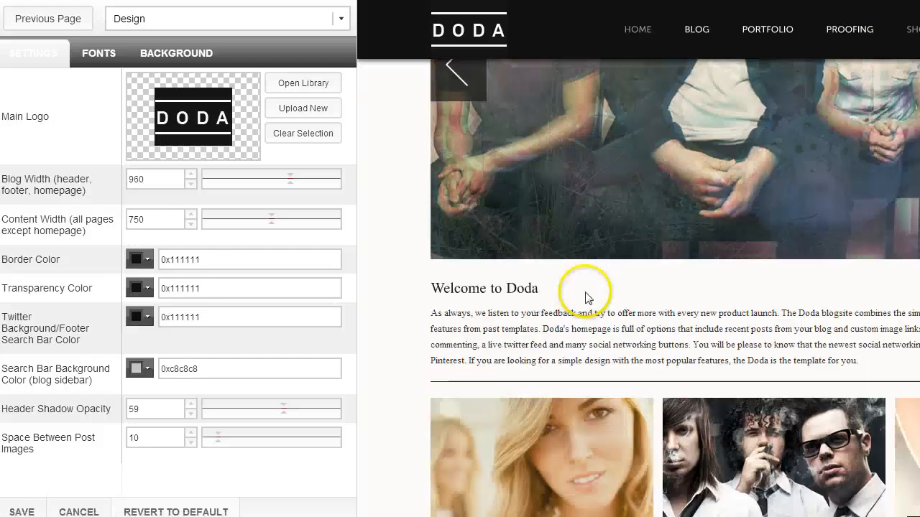
click(691, 34)
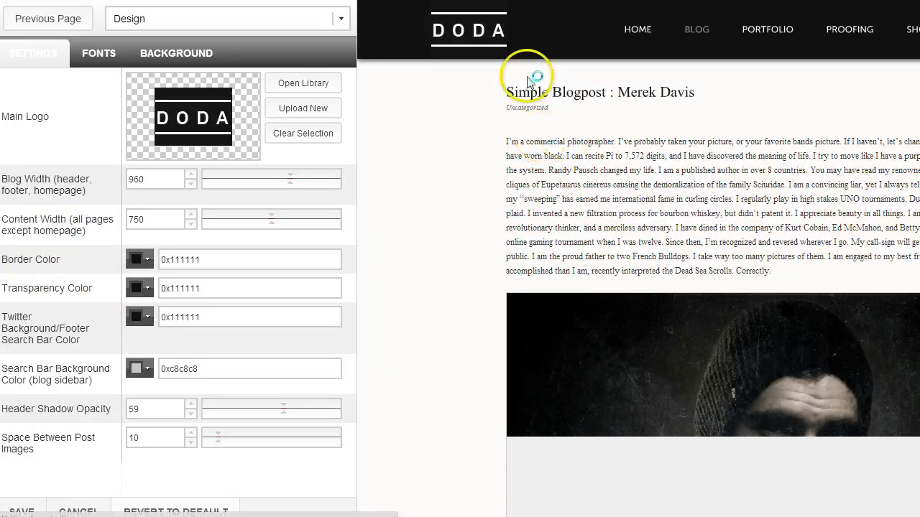
scroll(514, 370, down, 6)
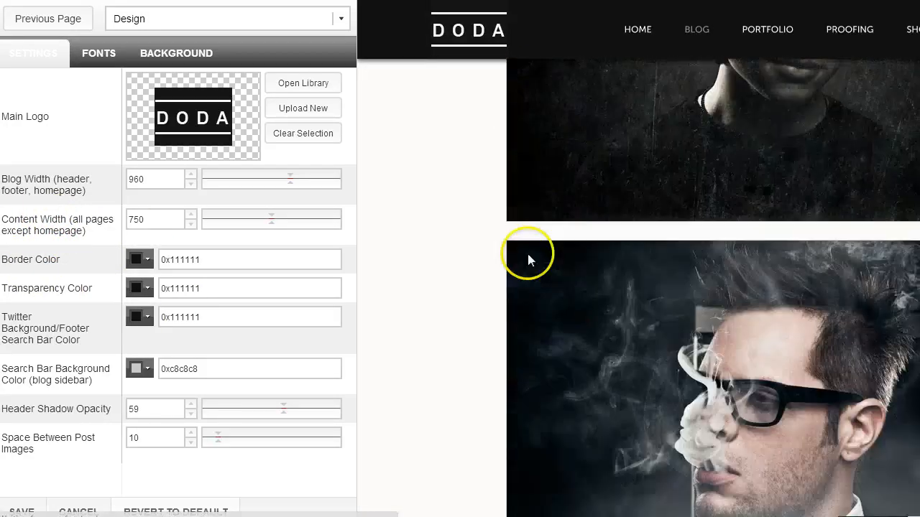
scroll(528, 261, down, 3)
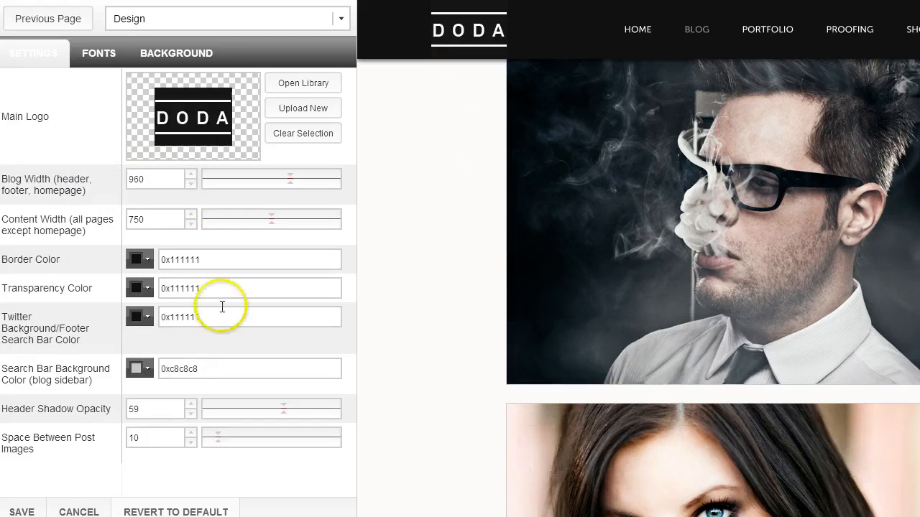
click(678, 249)
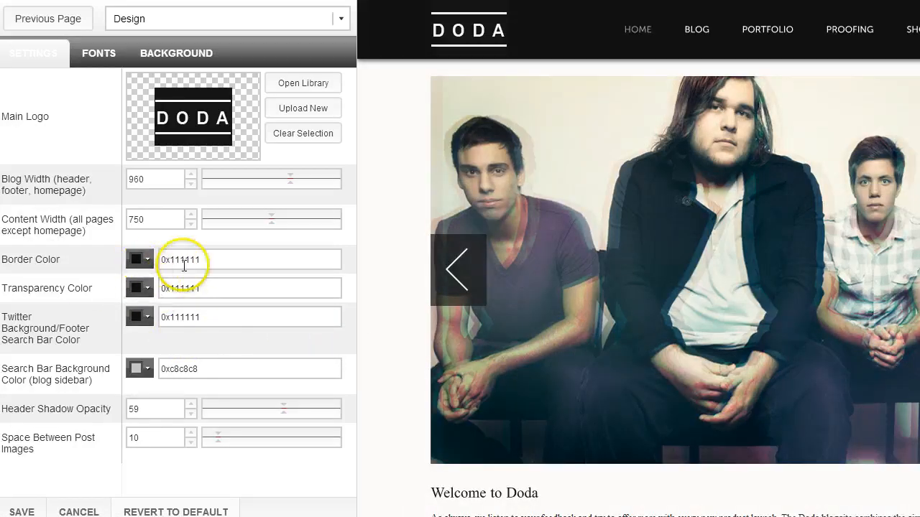
- Try the yellow Border Color 0xE9D10C on the homepage, saving the design, and restore it to 0x111111
scroll(817, 448, down, 5)
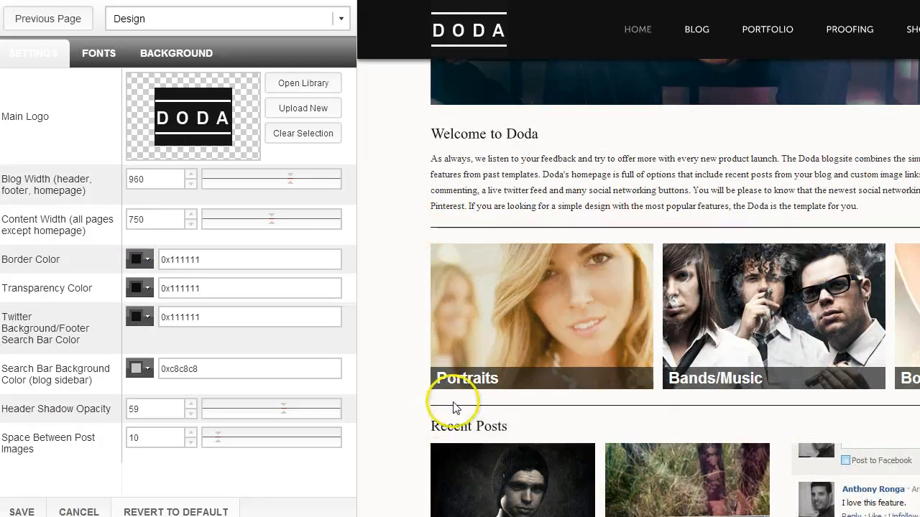
scroll(446, 406, down, 3)
scroll(489, 241, up, 1)
scroll(489, 241, up, 1)
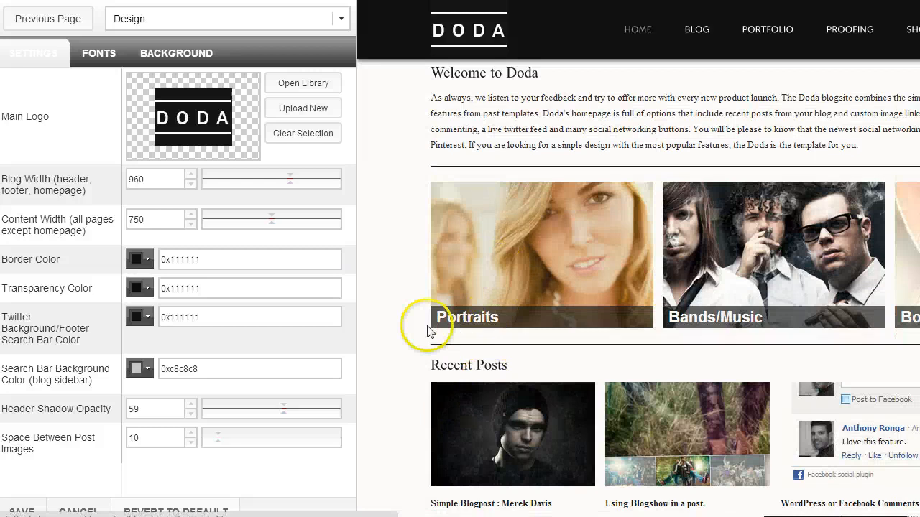
click(148, 261)
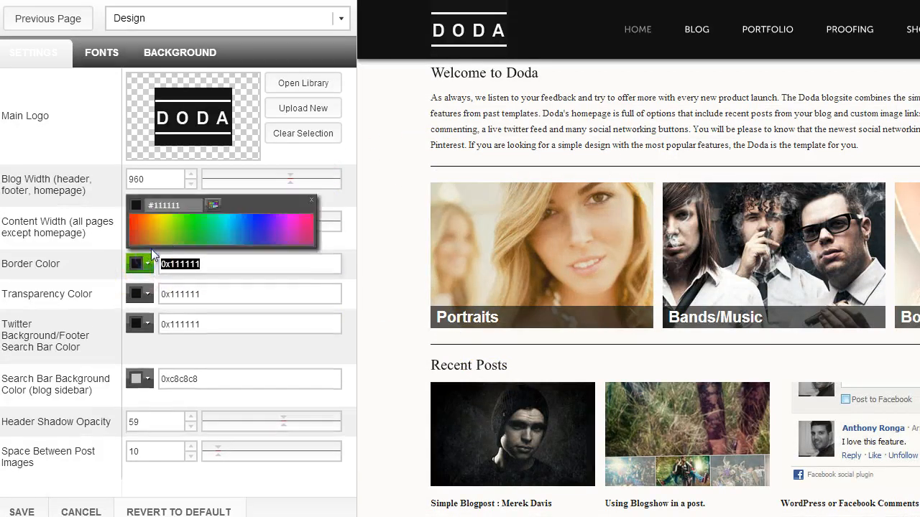
click(157, 220)
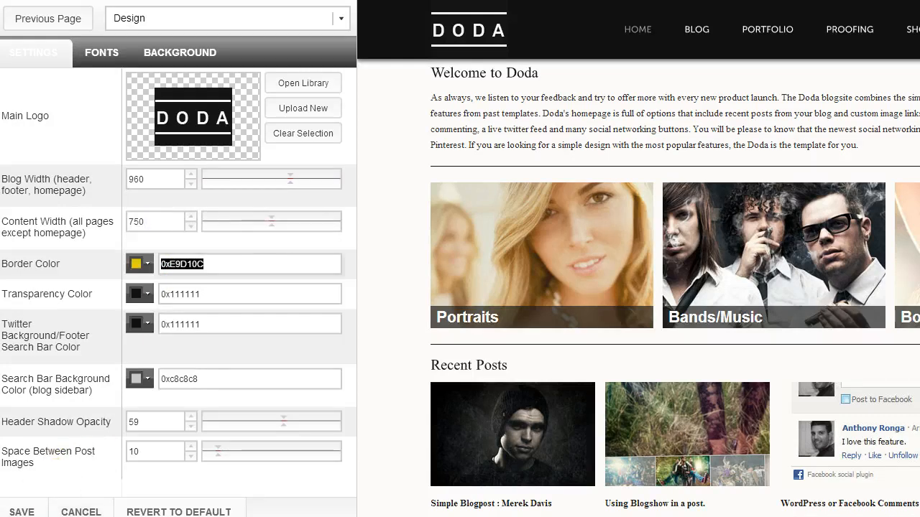
click(22, 511)
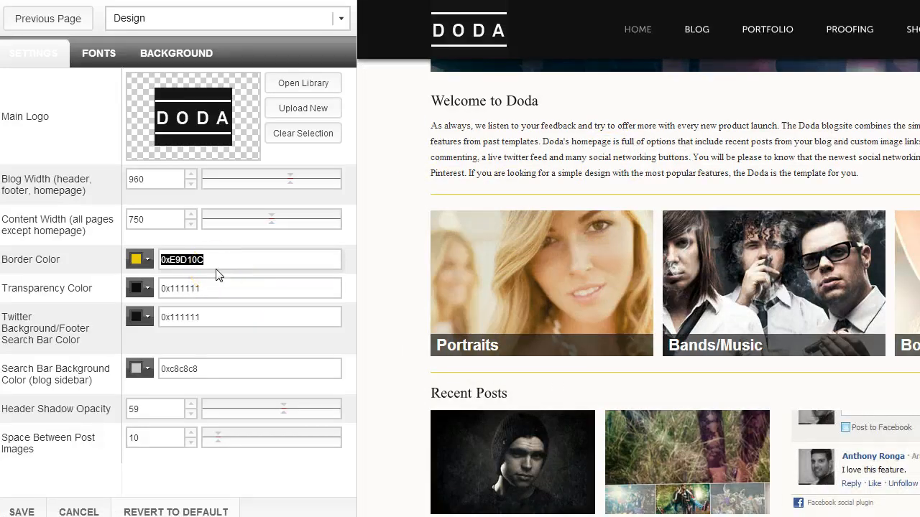
click(221, 260)
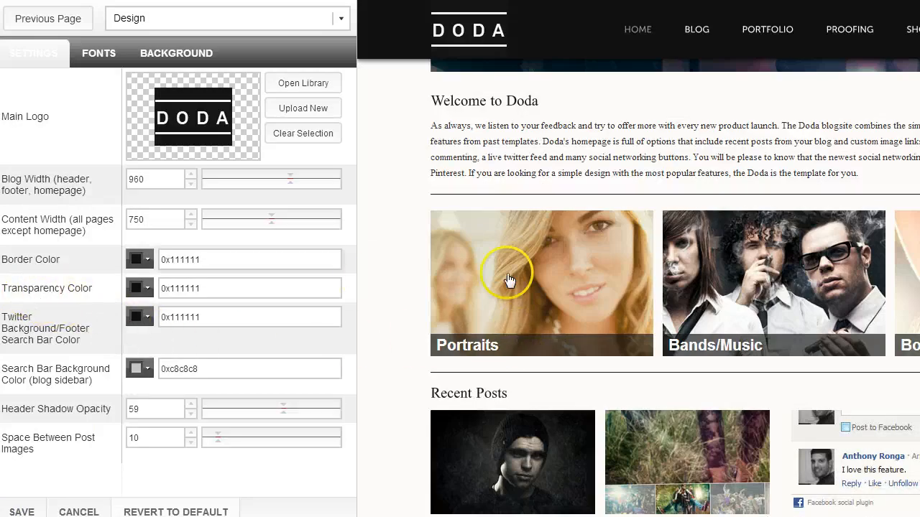
- Set the Twitter Background/Footer Search Bar Color to yellow 0xEDDB08 and save the design
scroll(510, 280, up, 5)
click(443, 244)
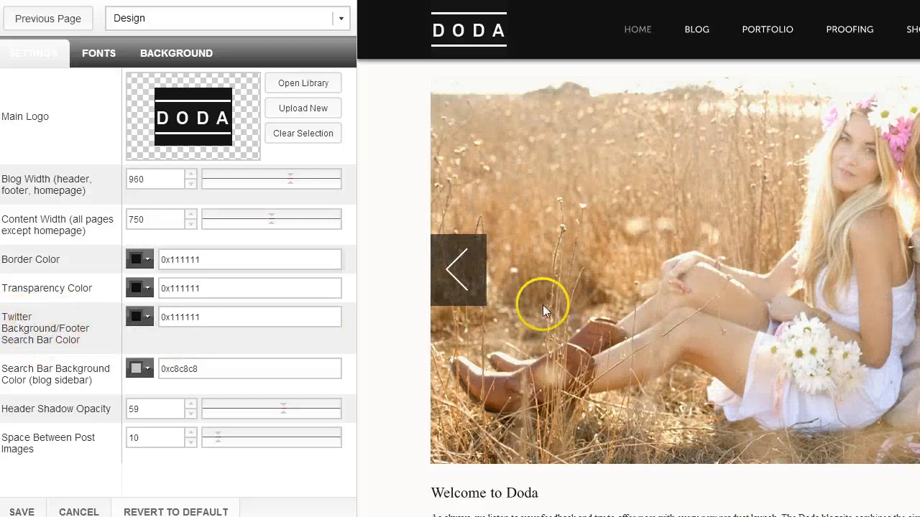
scroll(633, 307, down, 3)
scroll(633, 307, down, 5)
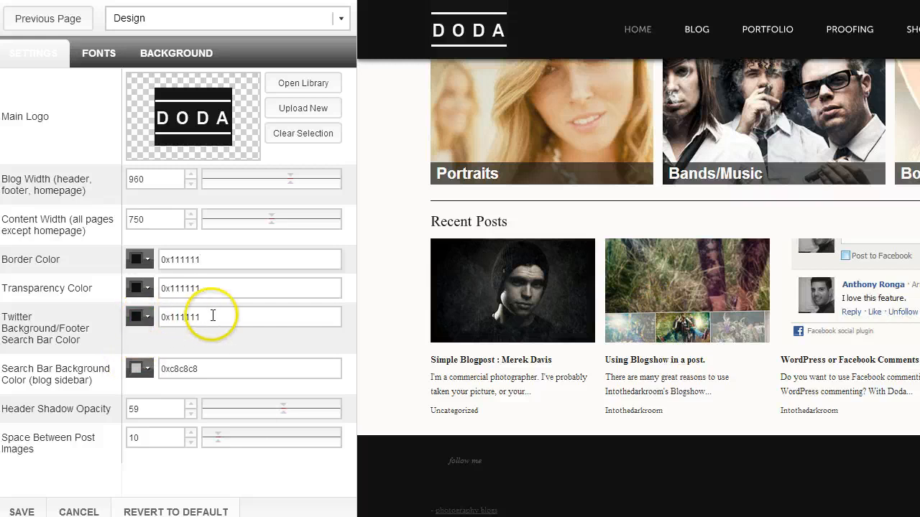
click(146, 317)
click(157, 278)
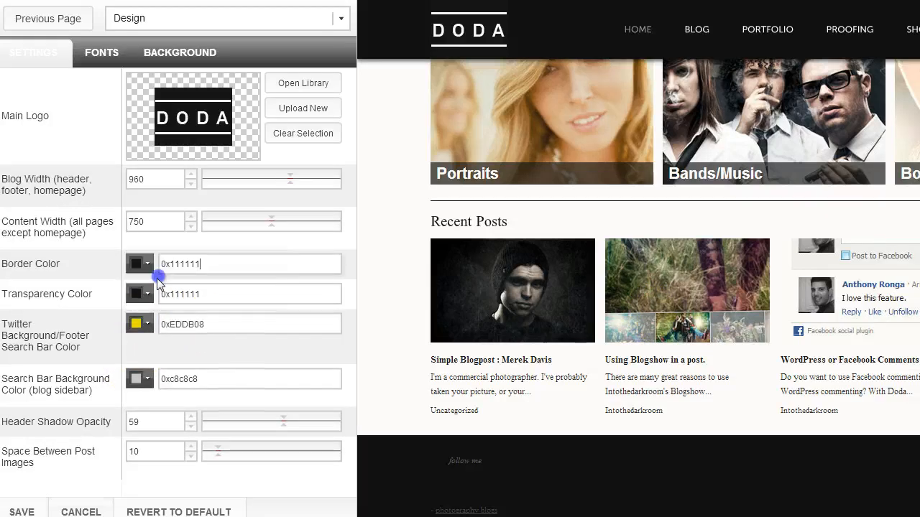
click(31, 511)
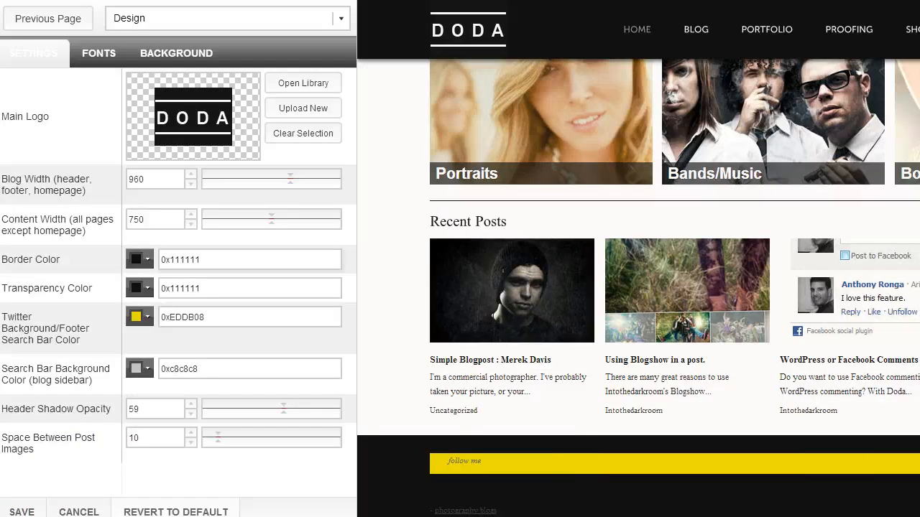
- Check the homepage footer's search bar, reset the Twitter Background/Footer Search Bar Color to 0x111111, and save
drag(919, 218, 874, 218)
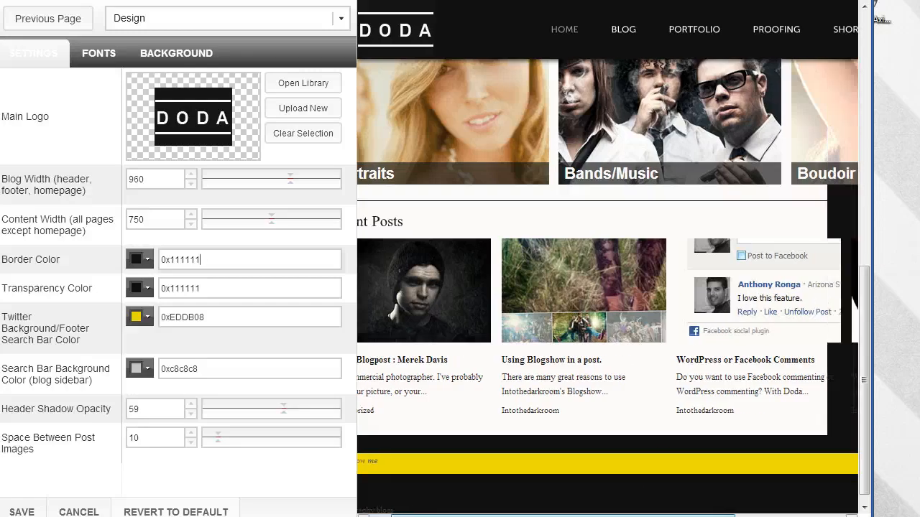
scroll(849, 485, down, 1)
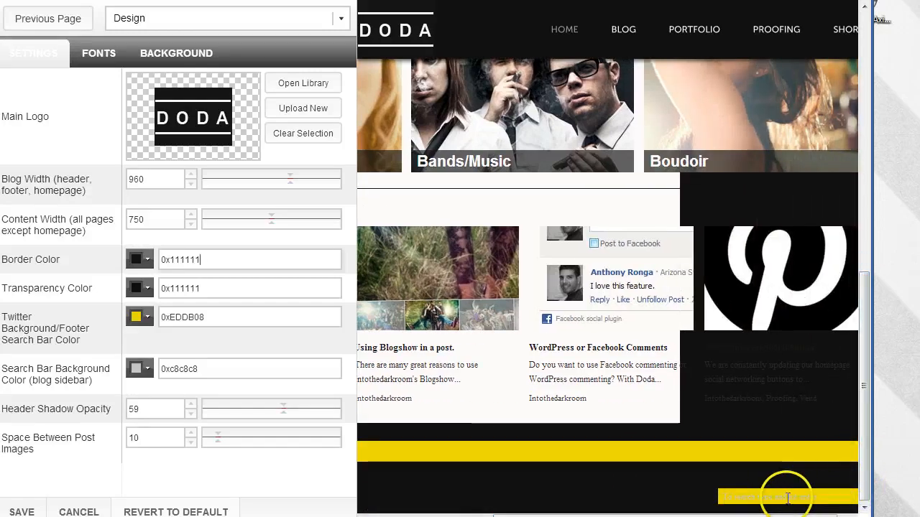
click(866, 489)
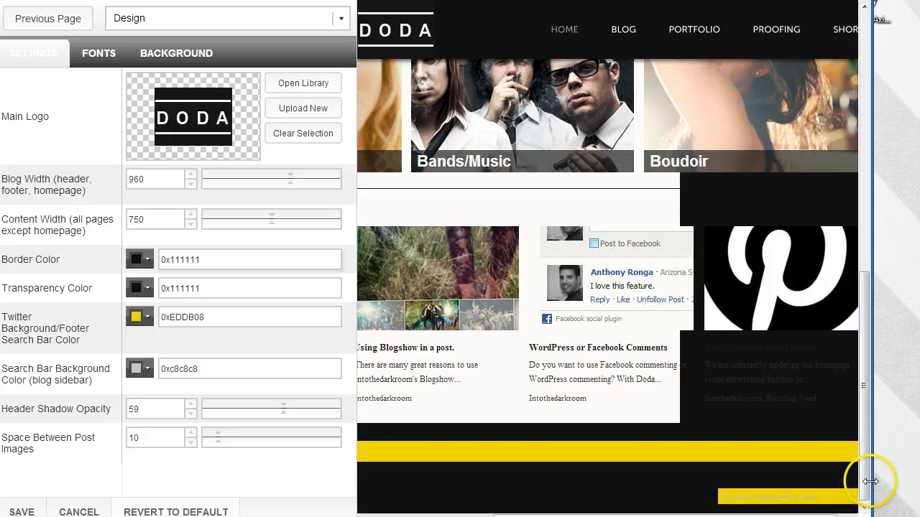
drag(870, 482, 919, 481)
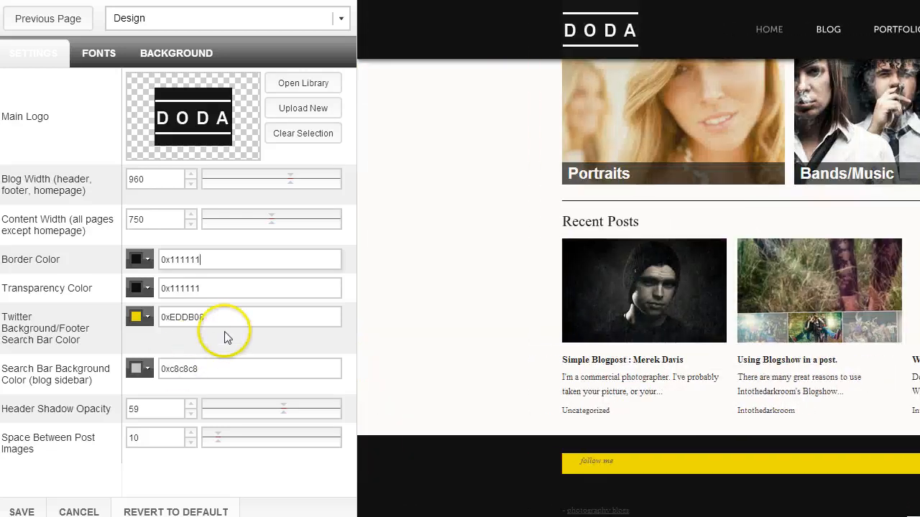
double_click(183, 317)
text(0x111111)
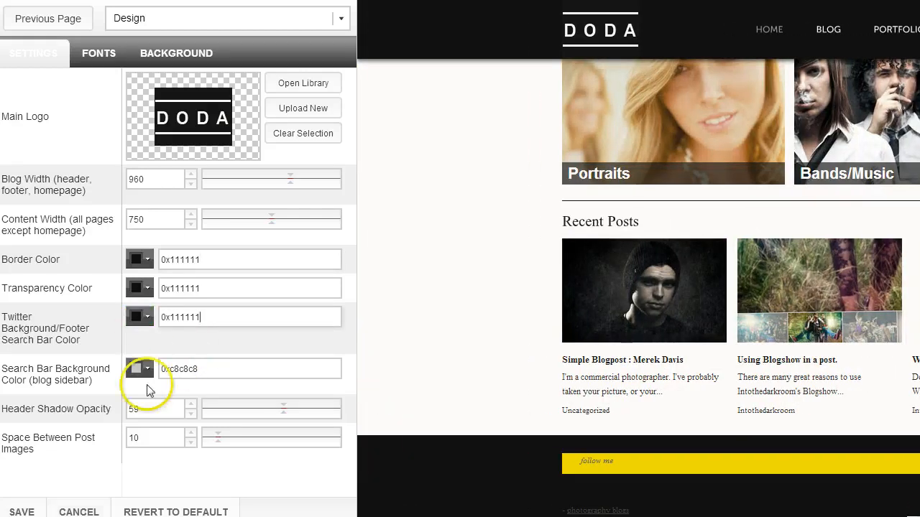
click(22, 511)
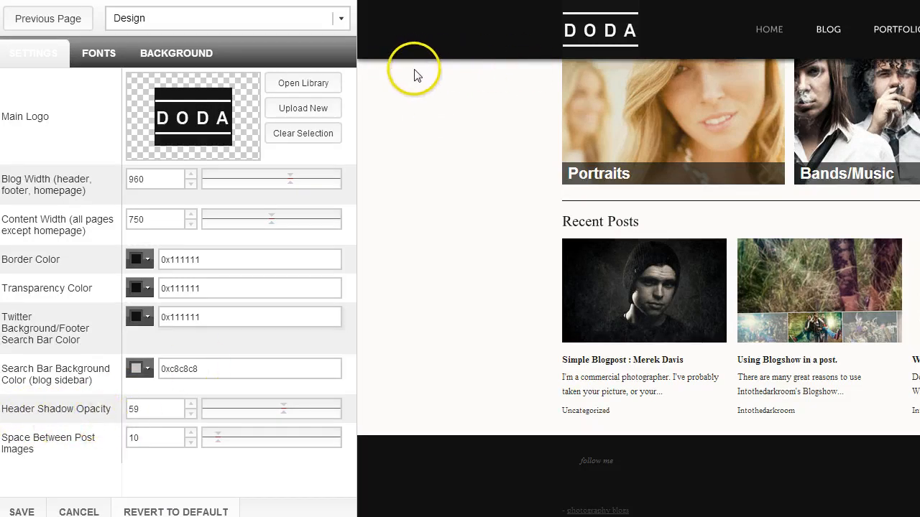
- Try a Header Shadow Opacity of 2, and set it to 51, saving the design after each change
scroll(511, 204, up, 1)
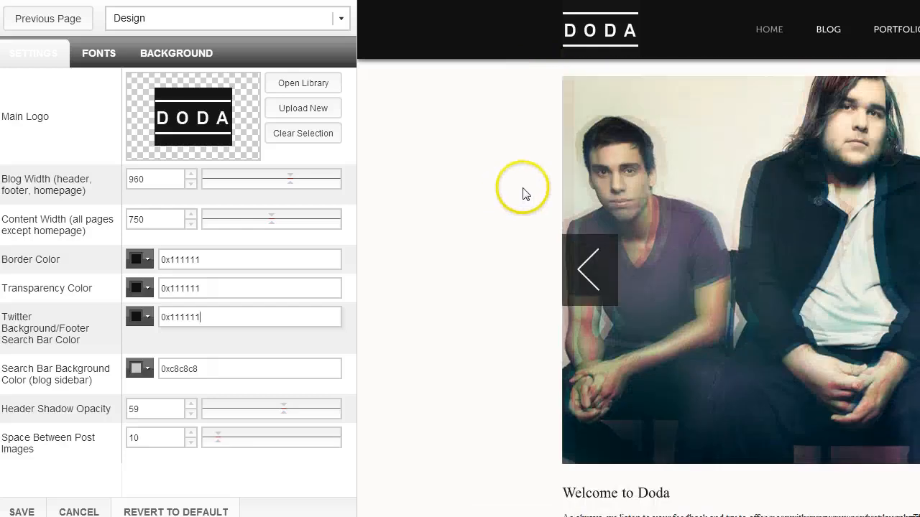
scroll(557, 169, down, 8)
scroll(548, 177, up, 8)
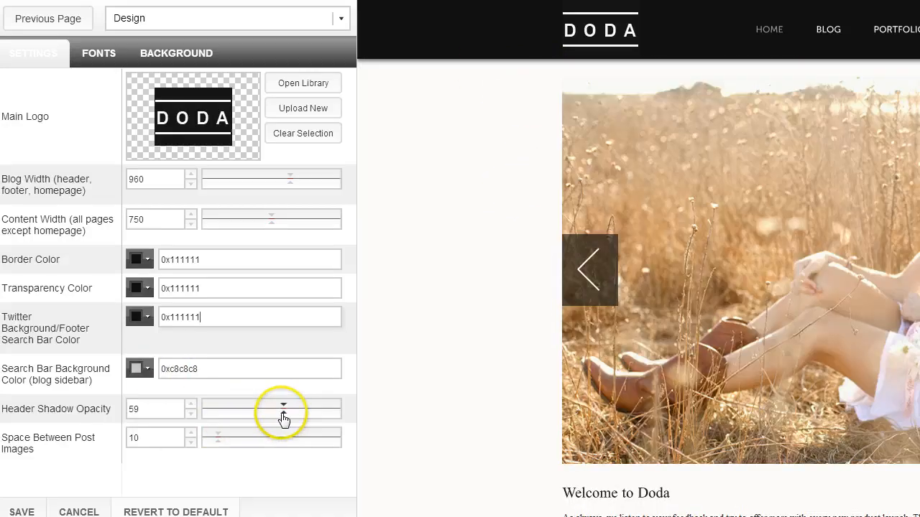
click(47, 511)
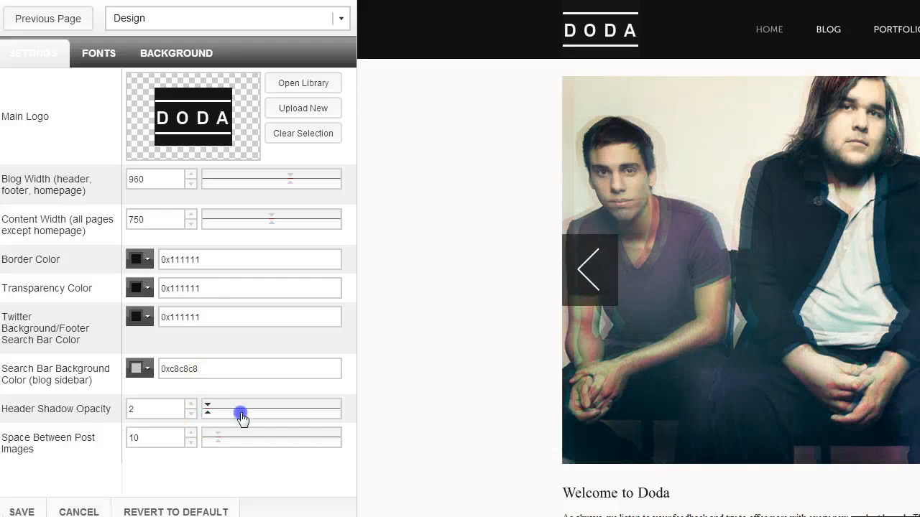
click(21, 511)
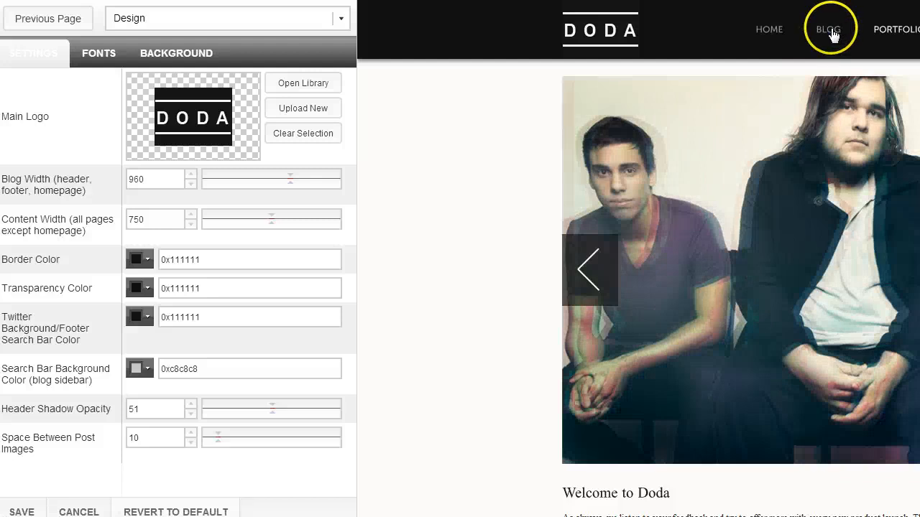
- Open the blog page preview and examine the spacing between the post images
click(824, 29)
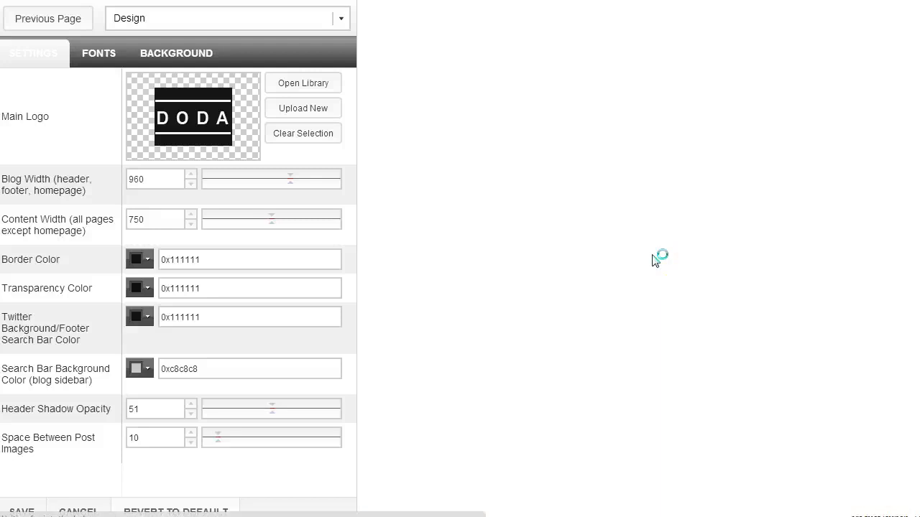
scroll(723, 294, down, 5)
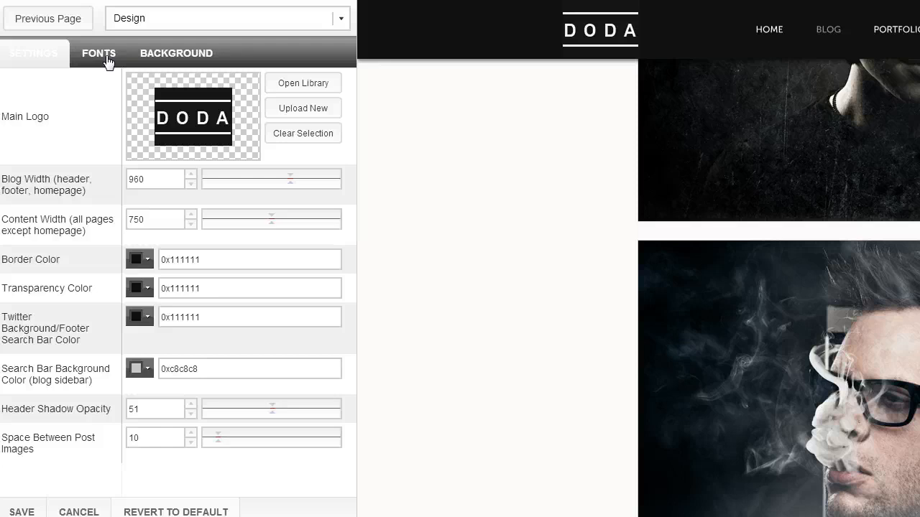
- Open the background settings, set the Background Header/Footer Color to yellow 0xDCDA13, and save the design
click(194, 62)
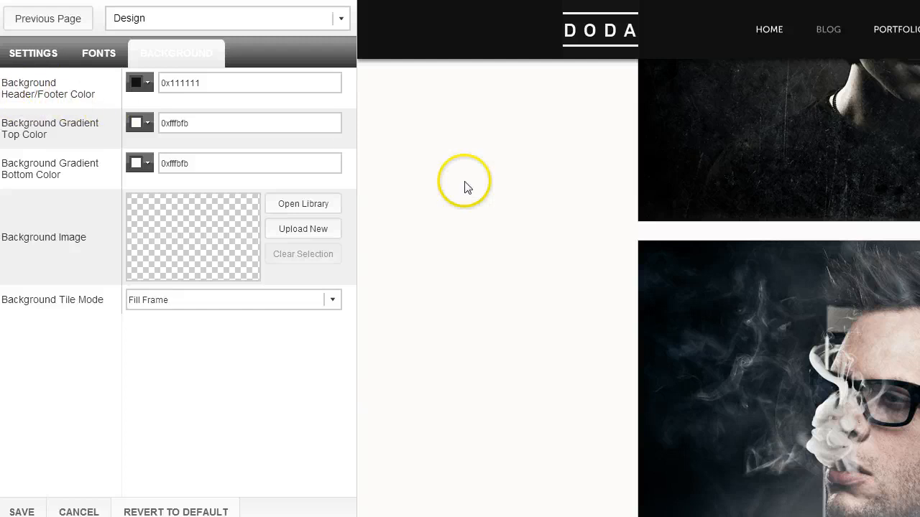
scroll(478, 205, up, 5)
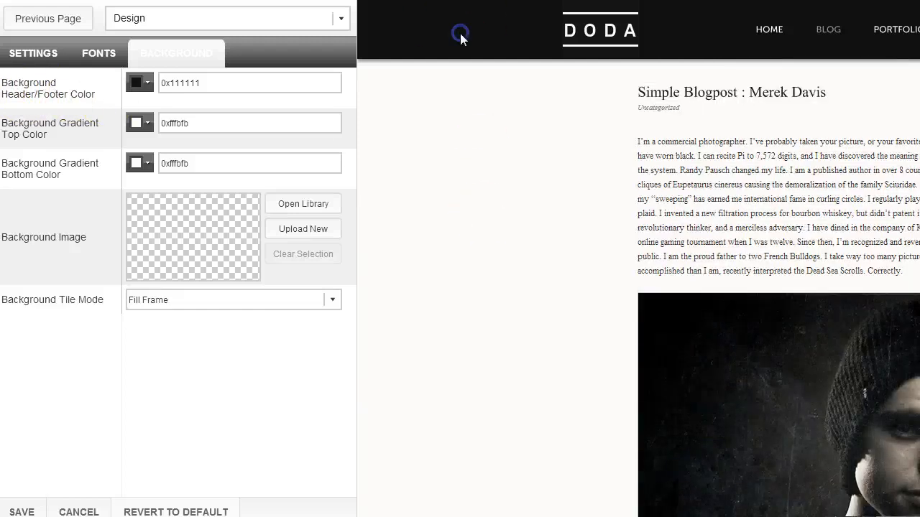
scroll(514, 287, down, 15)
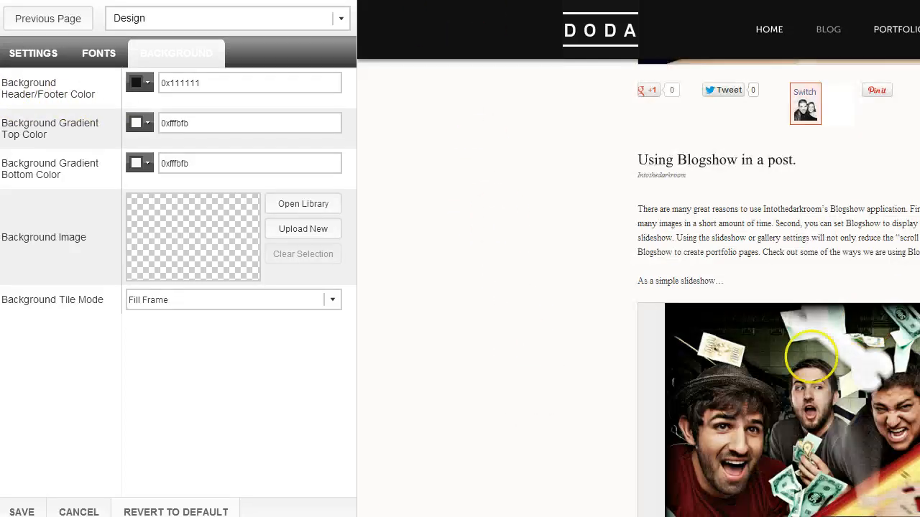
scroll(474, 441, down, 10)
scroll(536, 244, up, 20)
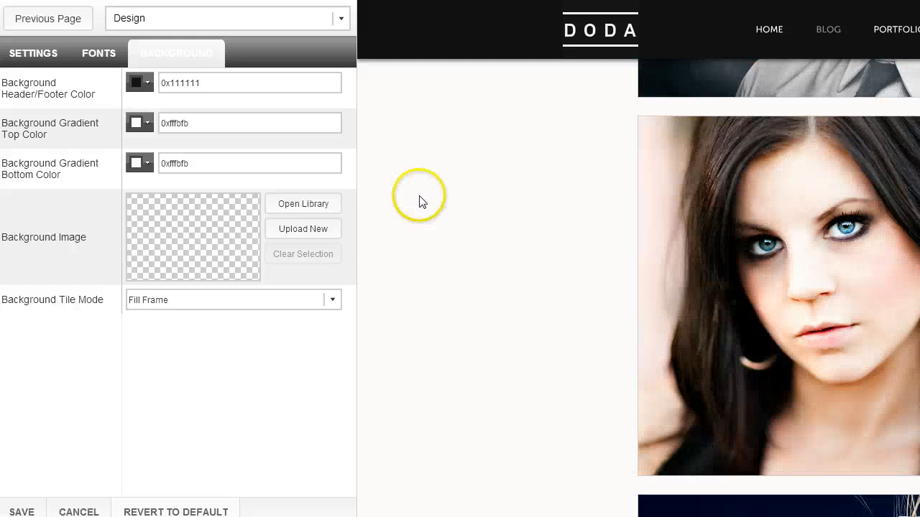
click(148, 84)
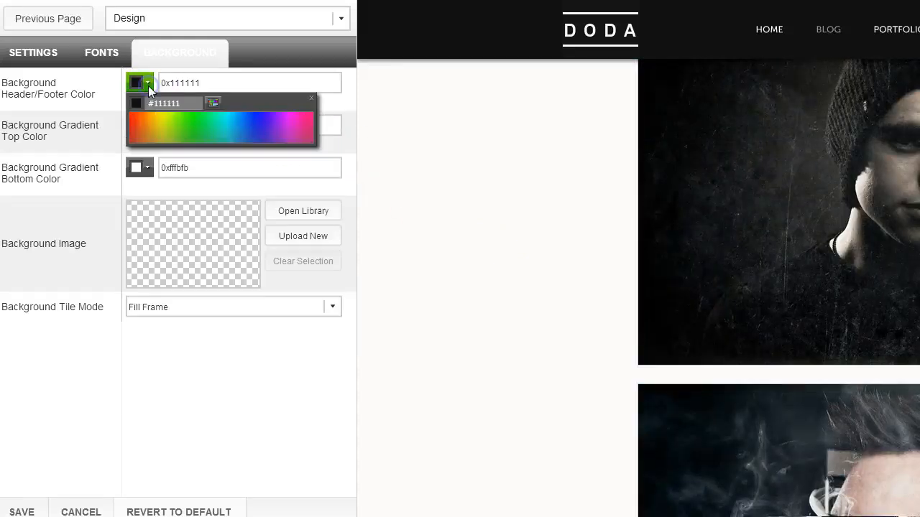
click(162, 125)
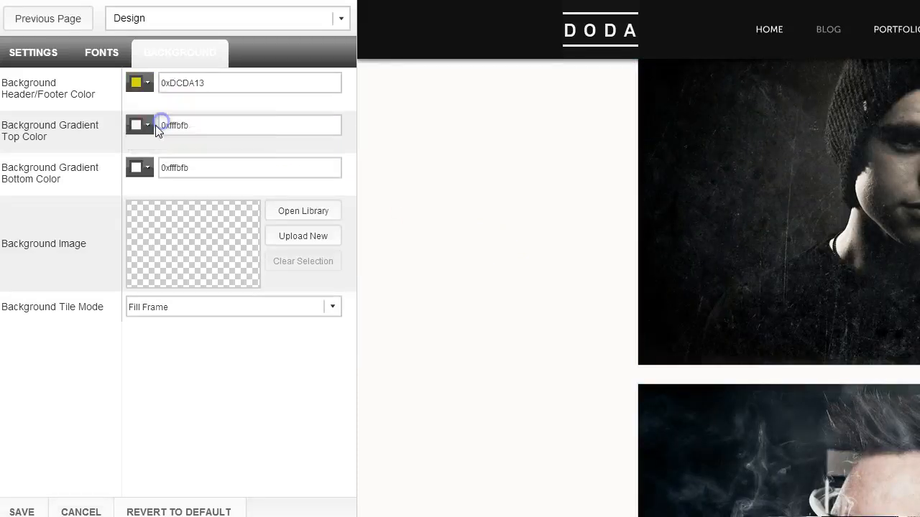
click(22, 512)
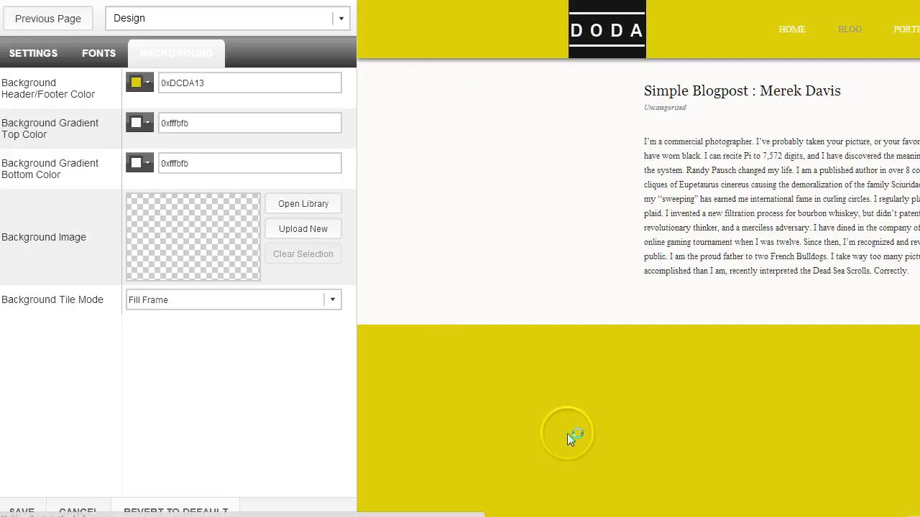
- Reset the Background Header/Footer Color to 0x111111 and save the design
click(216, 85)
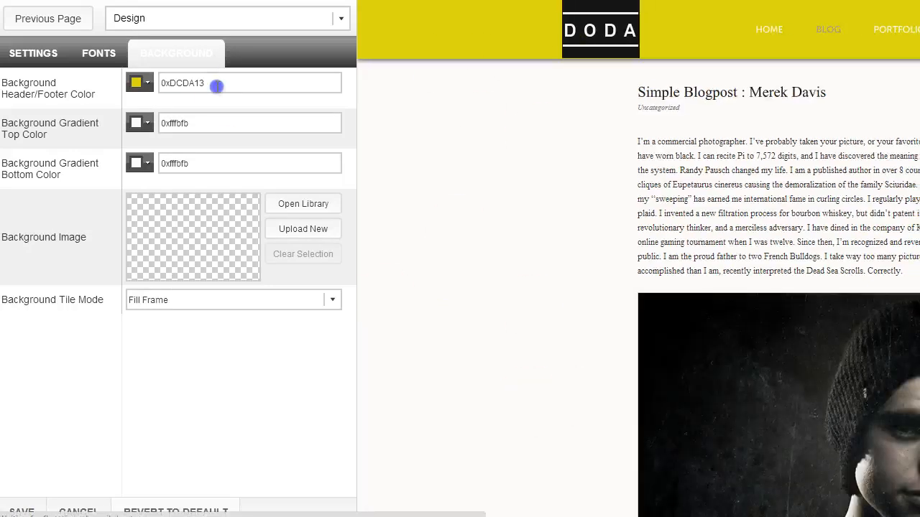
drag(216, 86, 152, 83)
text(0x111111)
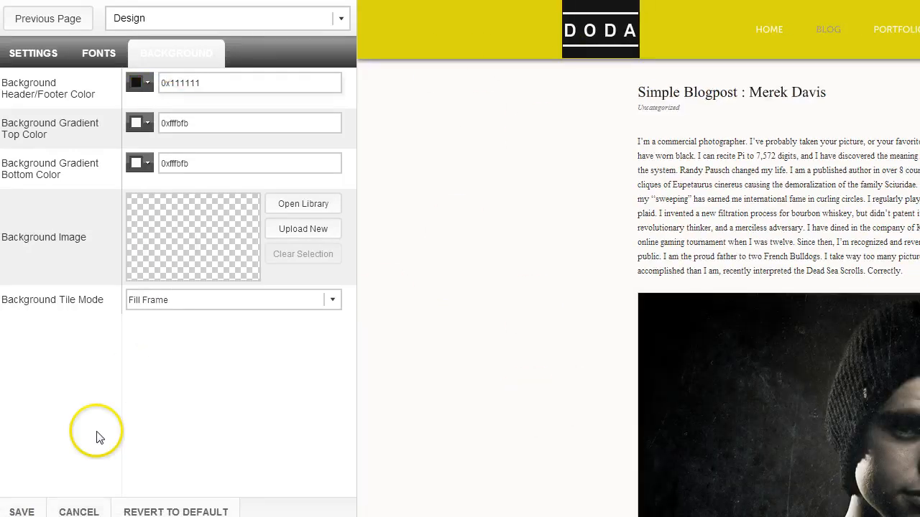
click(20, 510)
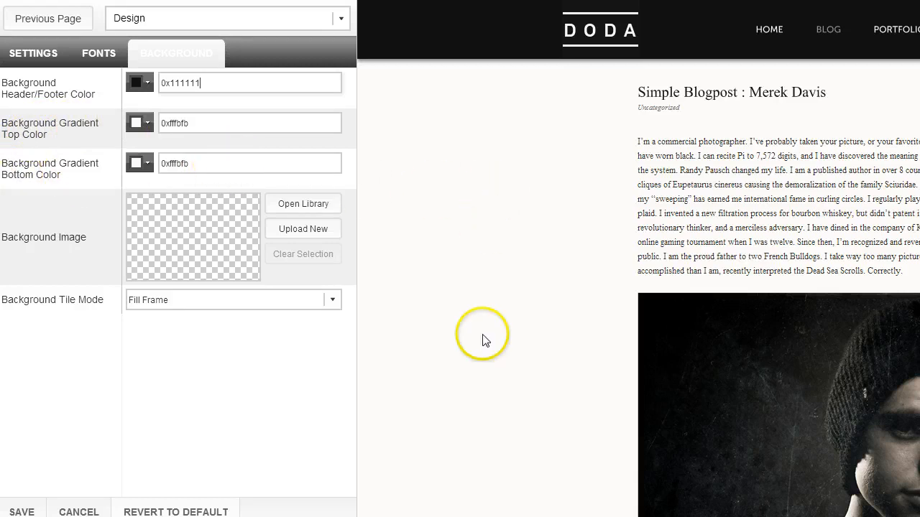
- Set the Background Gradient Bottom Color to blue 0x2FA1B6 and save the design
scroll(495, 385, down, 5)
scroll(494, 388, up, 5)
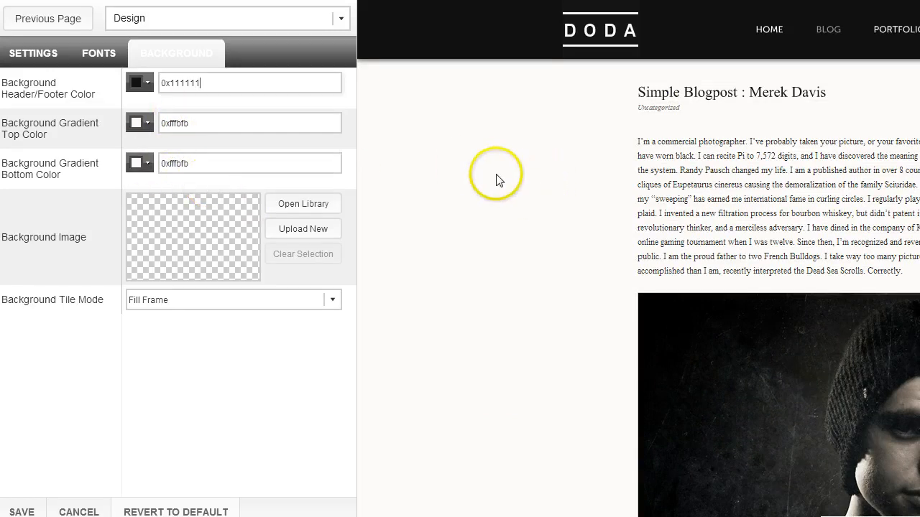
click(148, 165)
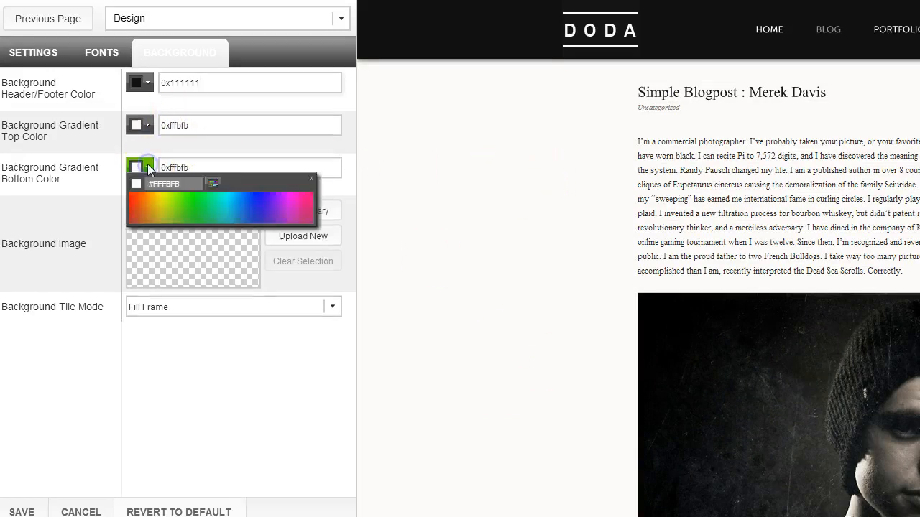
click(230, 220)
click(21, 512)
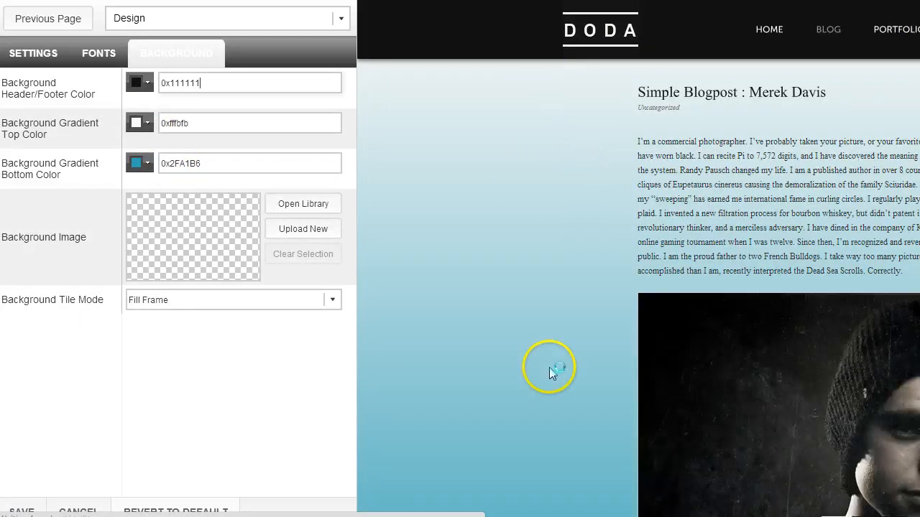
- Check the gradient down the blog page, change the Background Gradient Bottom Color to 0x111111, and save the design
scroll(546, 373, down, 12)
scroll(544, 385, up, 12)
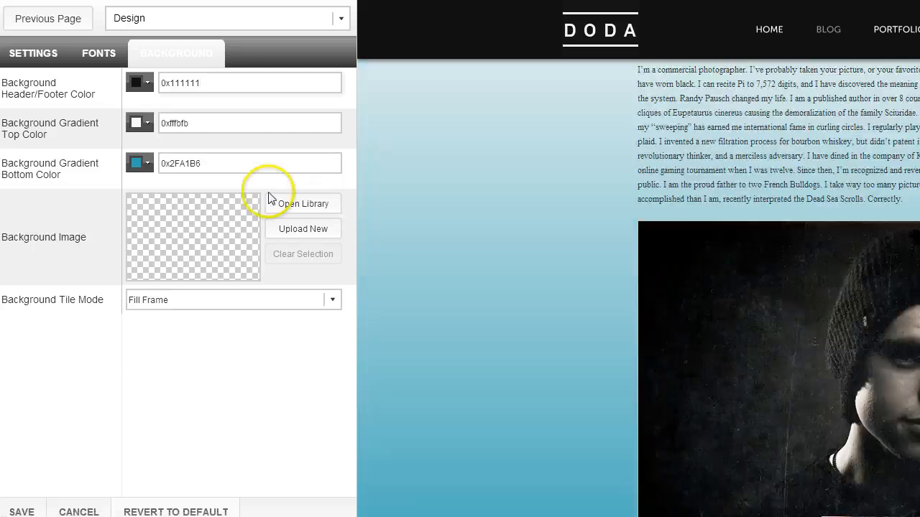
drag(213, 164, 147, 163)
text(0x111111)
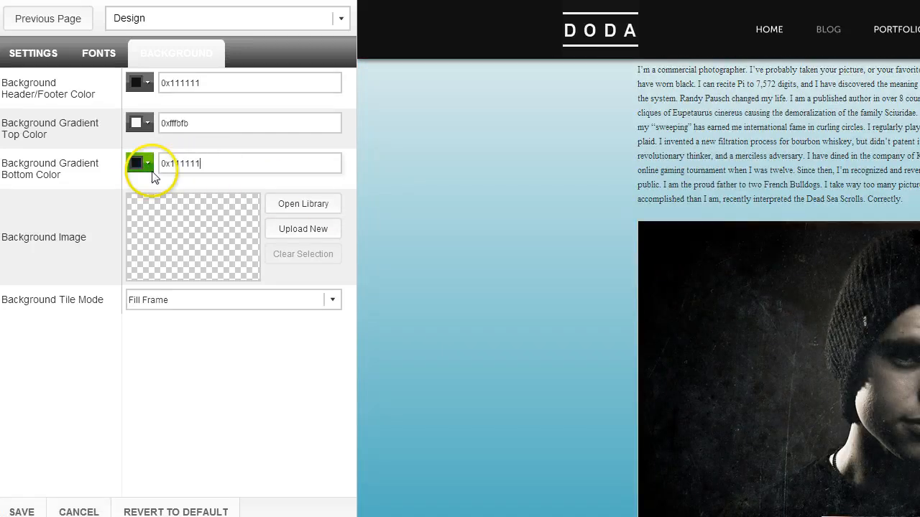
click(20, 511)
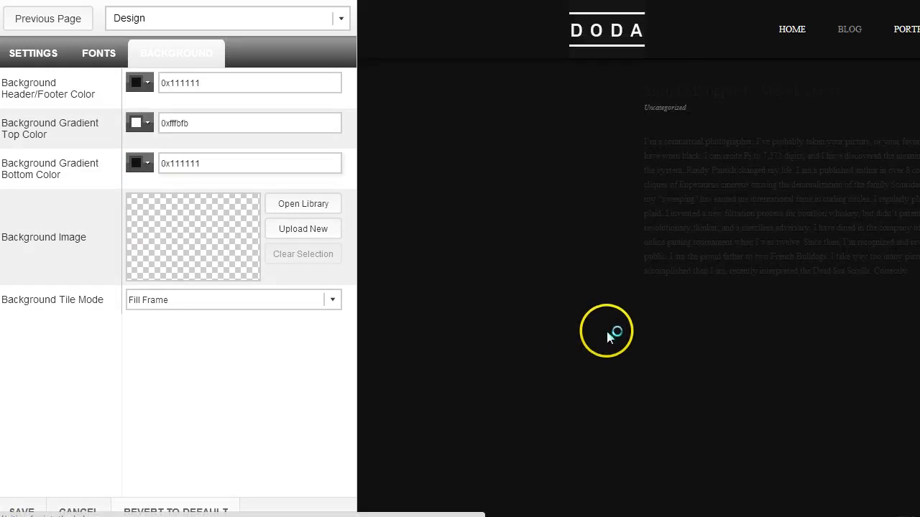
- Reset the Background Gradient Bottom Color to 0xfffbfb, copied from the Background Gradient Top Color, and save the design
scroll(539, 317, down, 10)
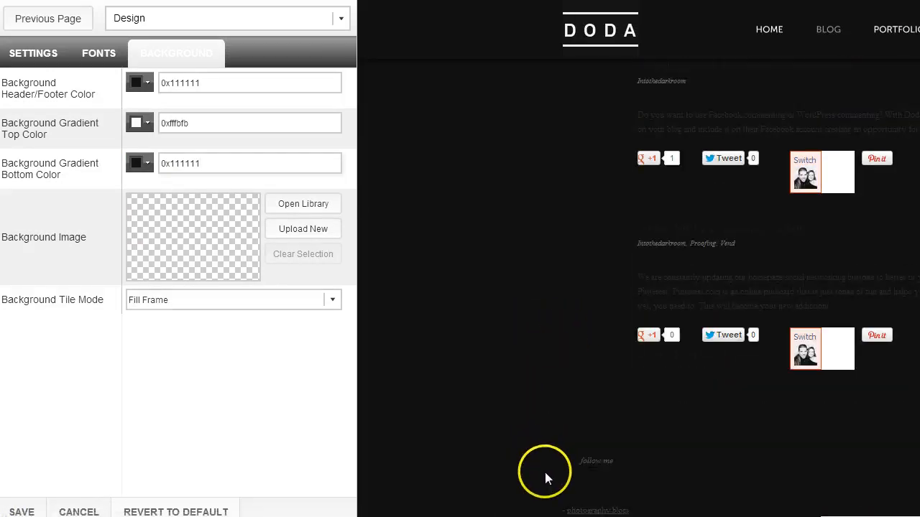
scroll(544, 469, up, 10)
scroll(539, 361, up, 4)
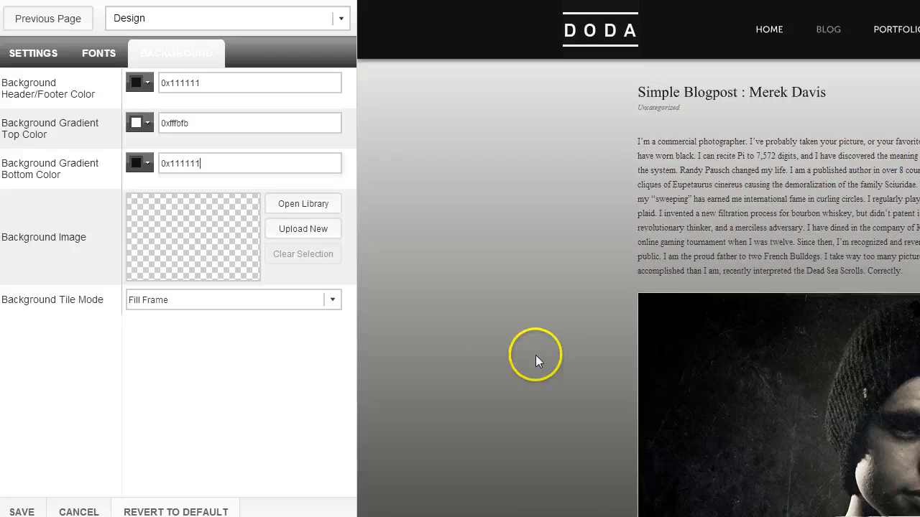
drag(196, 123, 147, 123)
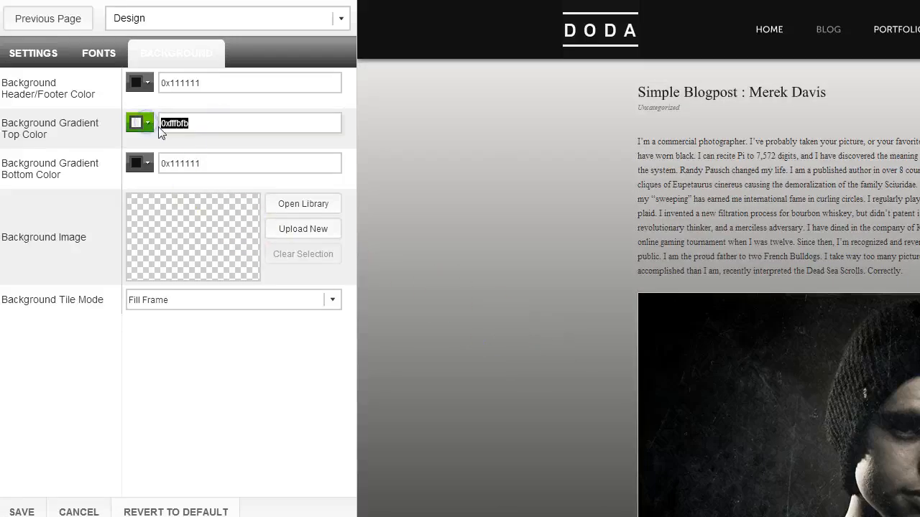
click(206, 164)
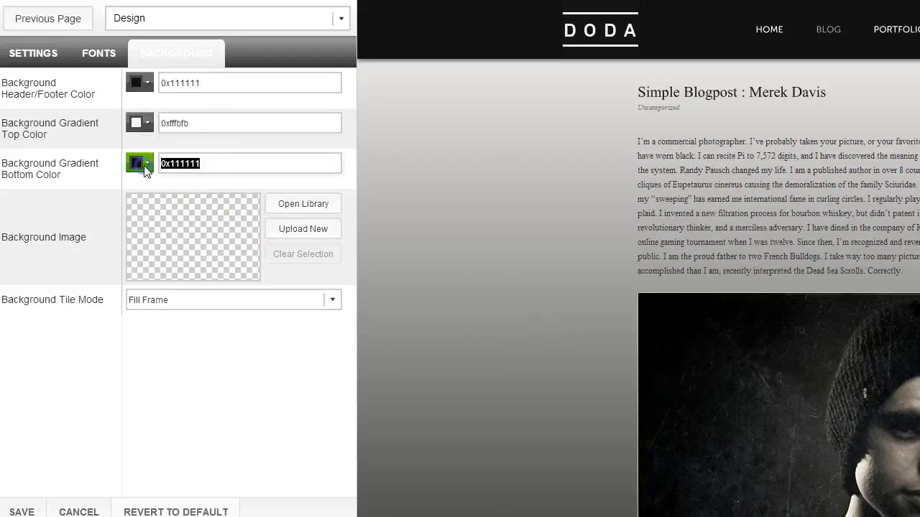
click(22, 510)
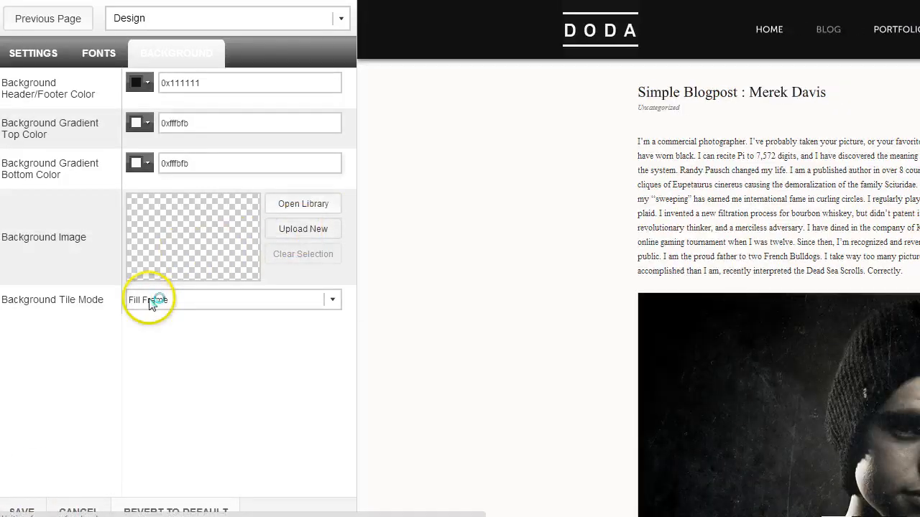
- Show the available Background Tile Mode options
click(333, 300)
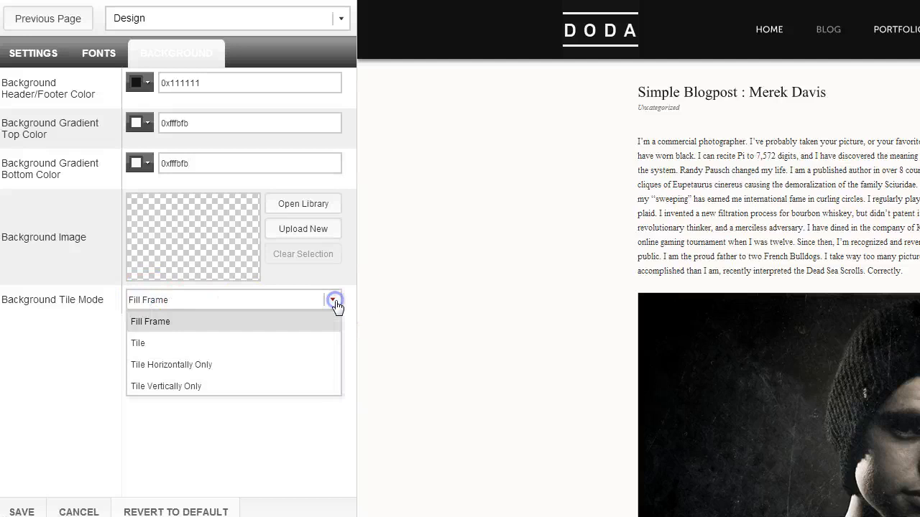